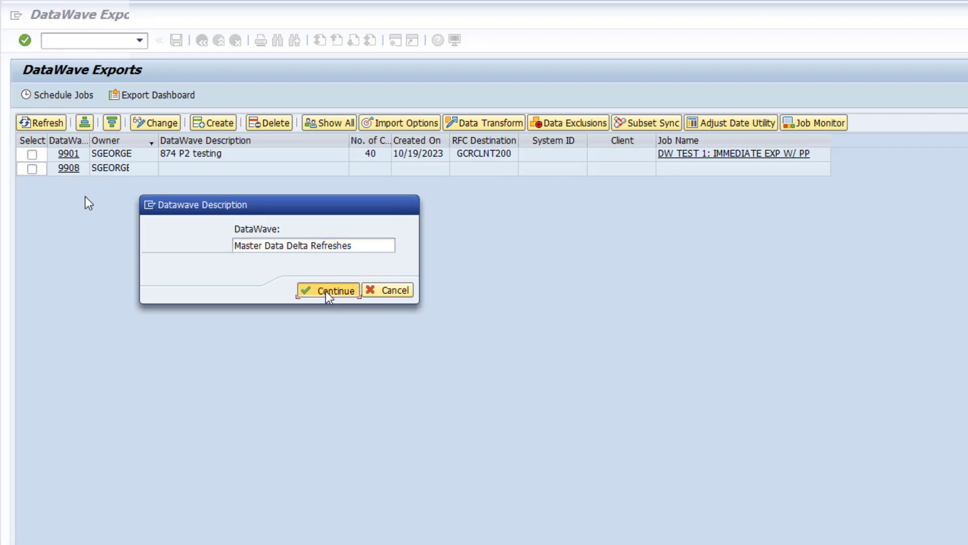
- Open export 9908 and add an Intelligence Slice with the date range 102523 to 103123
left_click(65, 168)
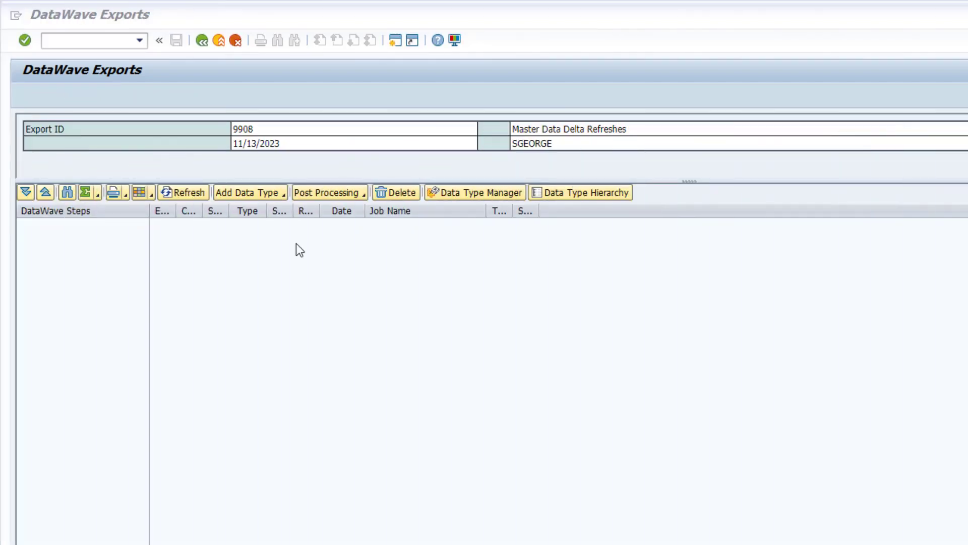
left_click(283, 195)
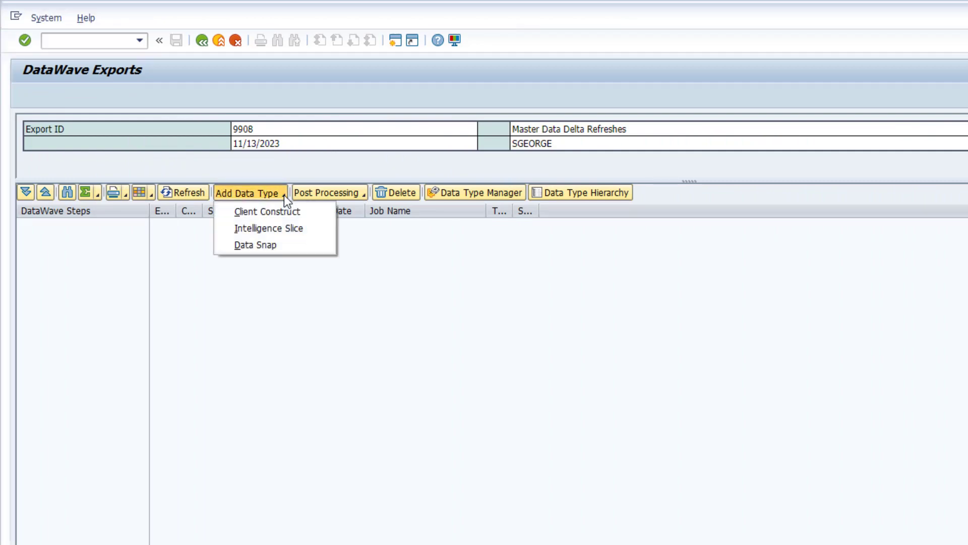
left_click(279, 231)
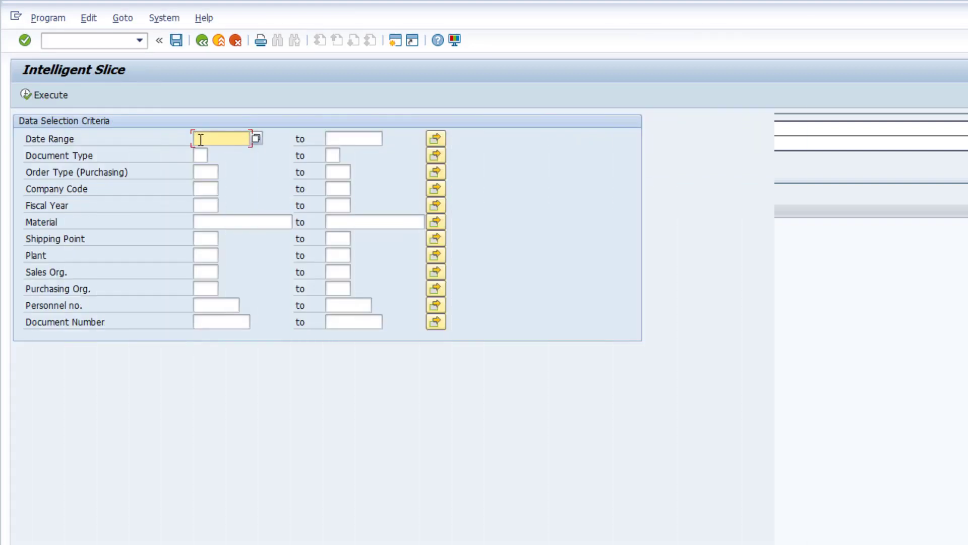
type("102523")
key("Tab")
type("103123")
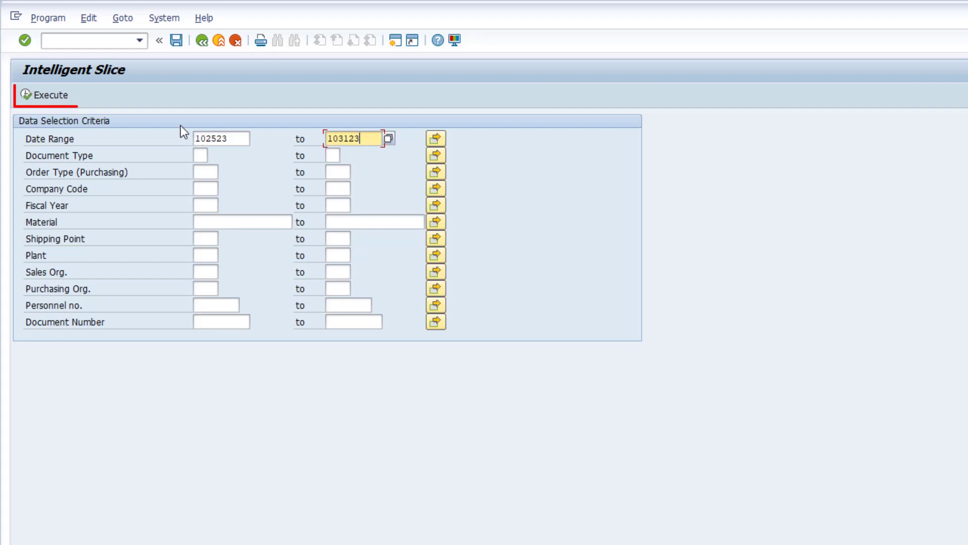
left_click(67, 97)
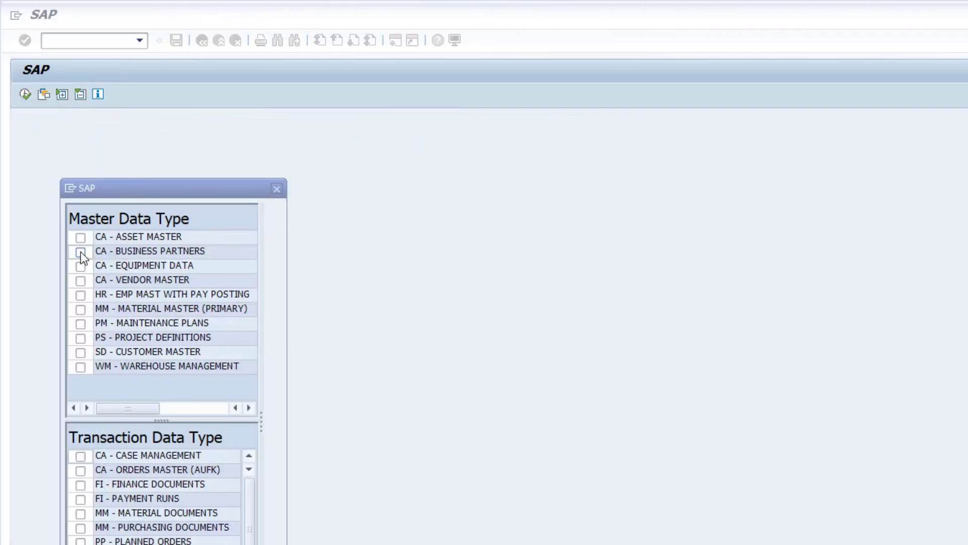
- Include the master data types Business Partners, Equipment Data, Vendor Master, Material Master (Primary) and Customer Master in the slice
left_click(81, 252)
left_click(81, 266)
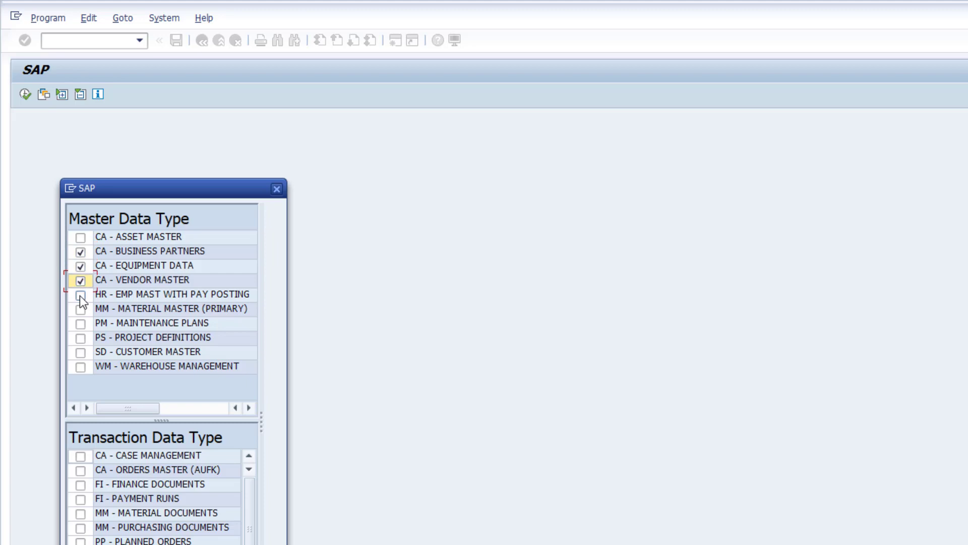
left_click(80, 309)
left_click(81, 352)
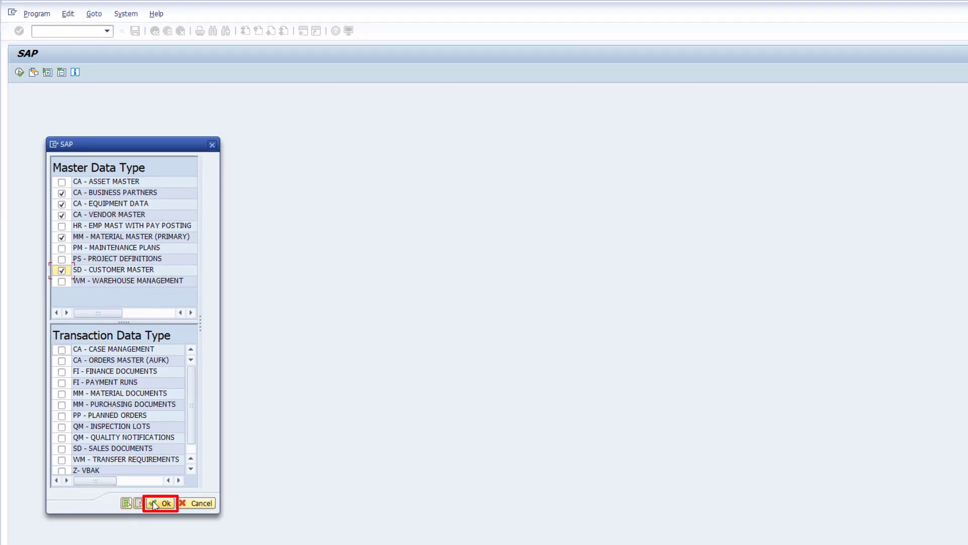
left_click(153, 504)
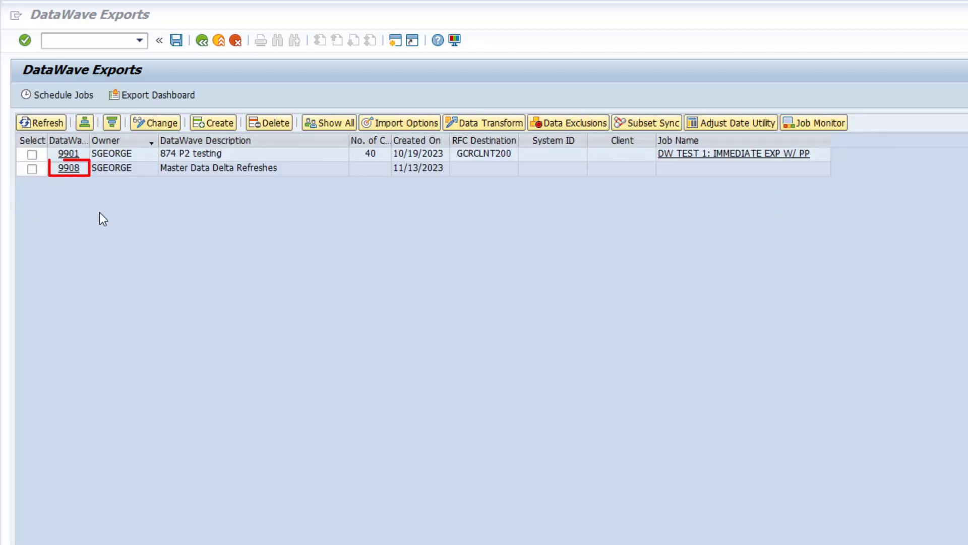
- Reopen export 9908 and start a Data Snap for CA - EQUIPMENT DATA, found by searching for *equipment*
left_click(69, 169)
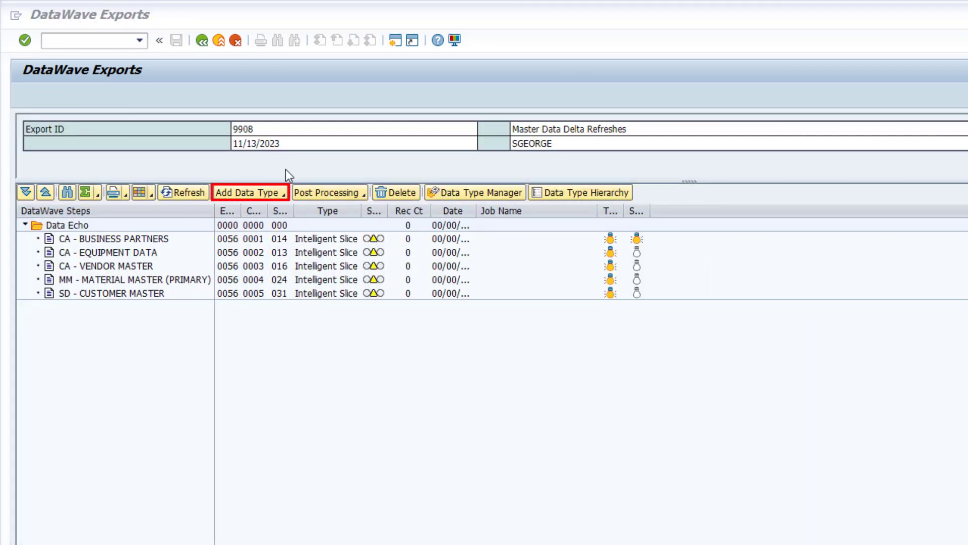
left_click(283, 193)
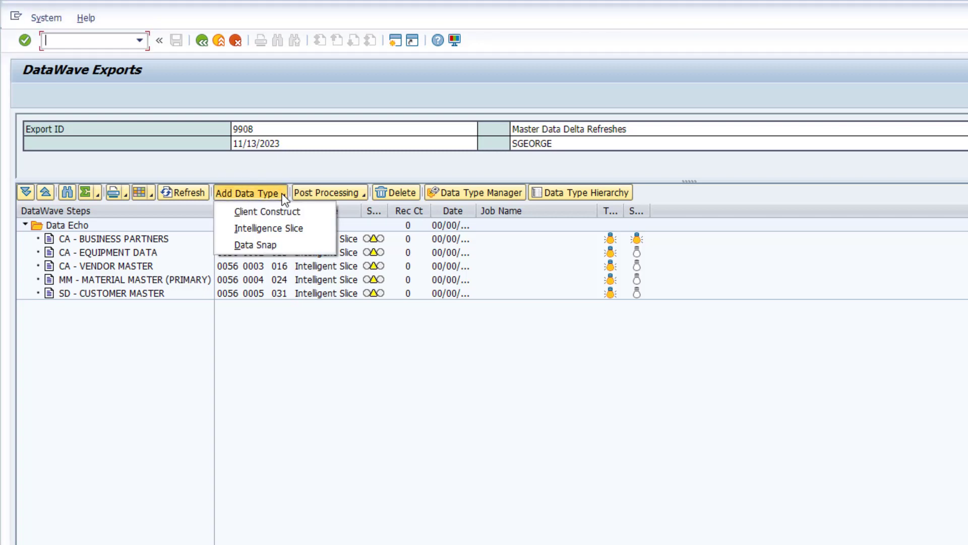
left_click(292, 246)
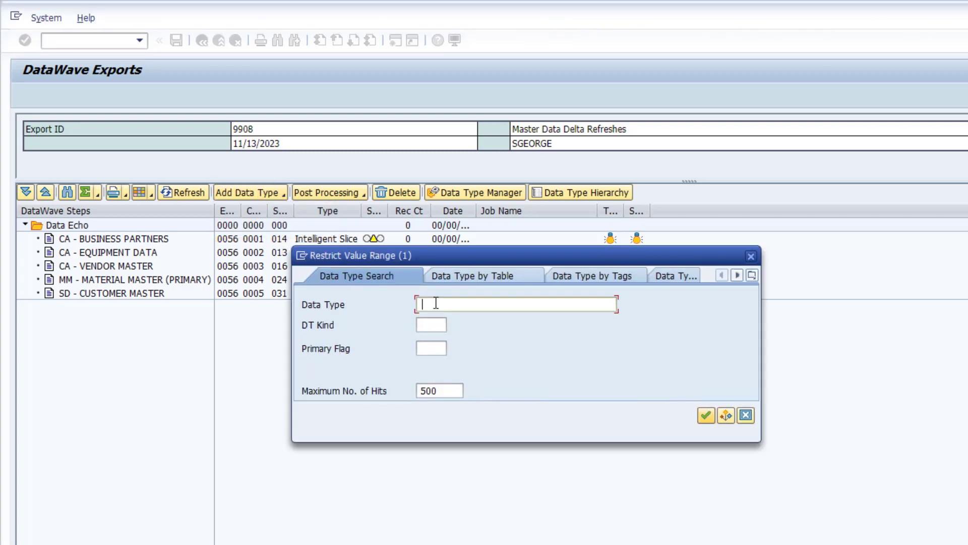
type("*equipment*")
key("Return")
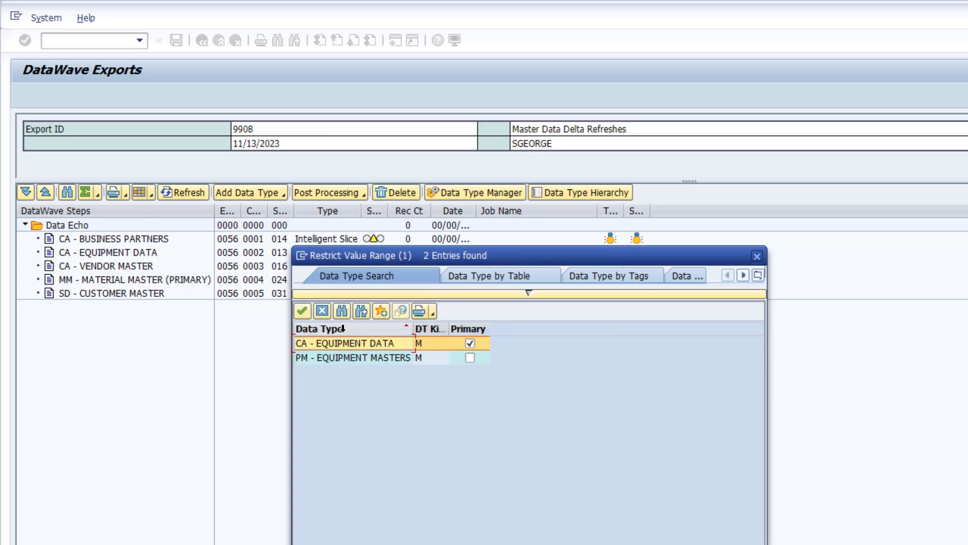
left_click(303, 311)
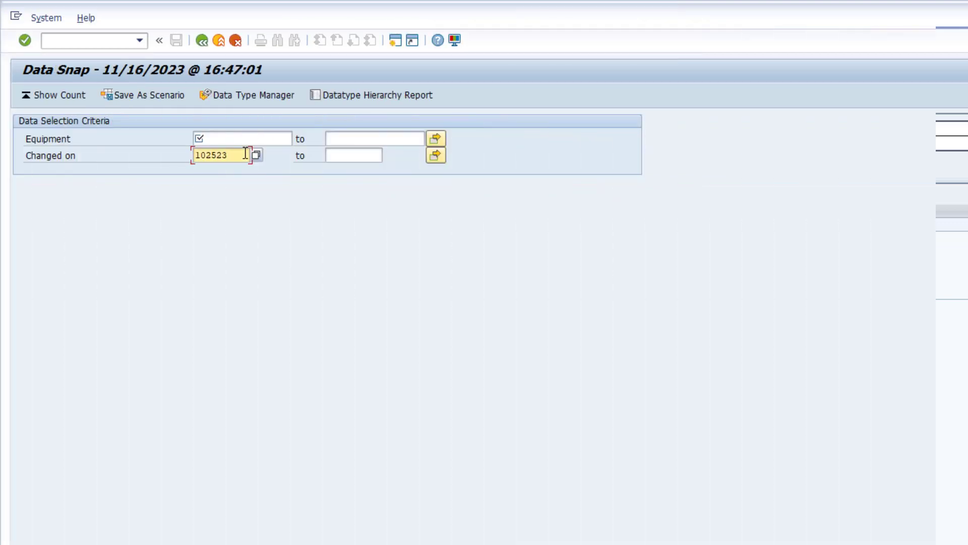
- Select all equipment (*) changed from 102523 to 103123 and save the Data Snap scenario with online processing
left_click(335, 155)
type("1")
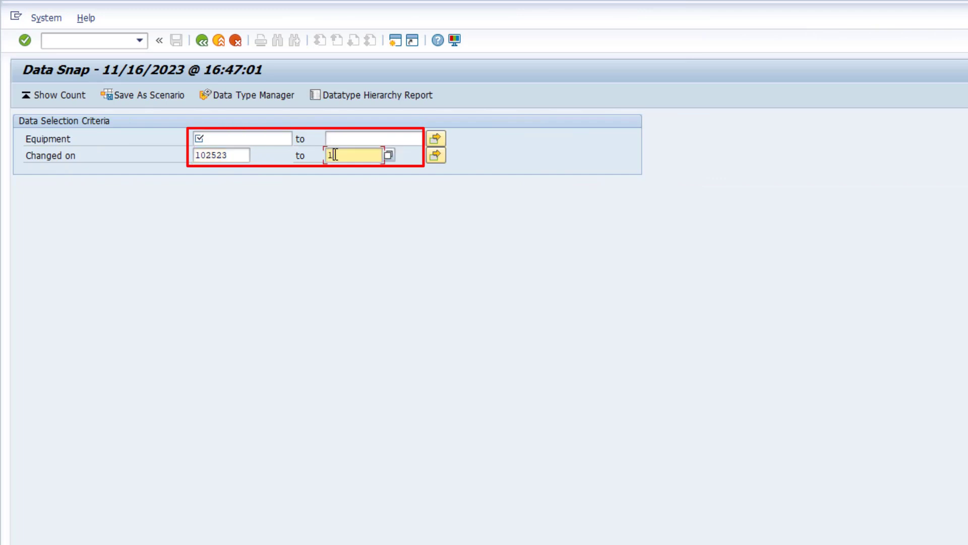
type("03123")
left_click(288, 140)
type("*")
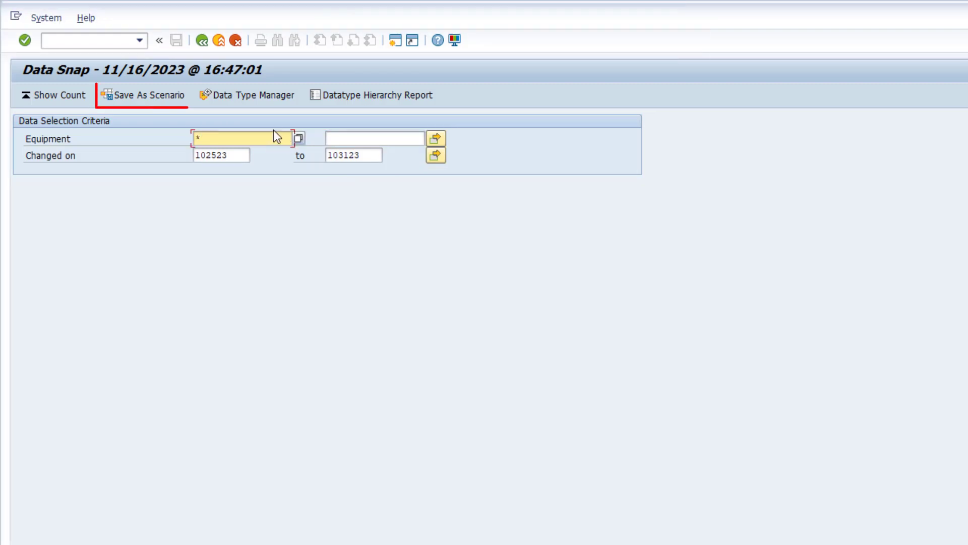
left_click(180, 97)
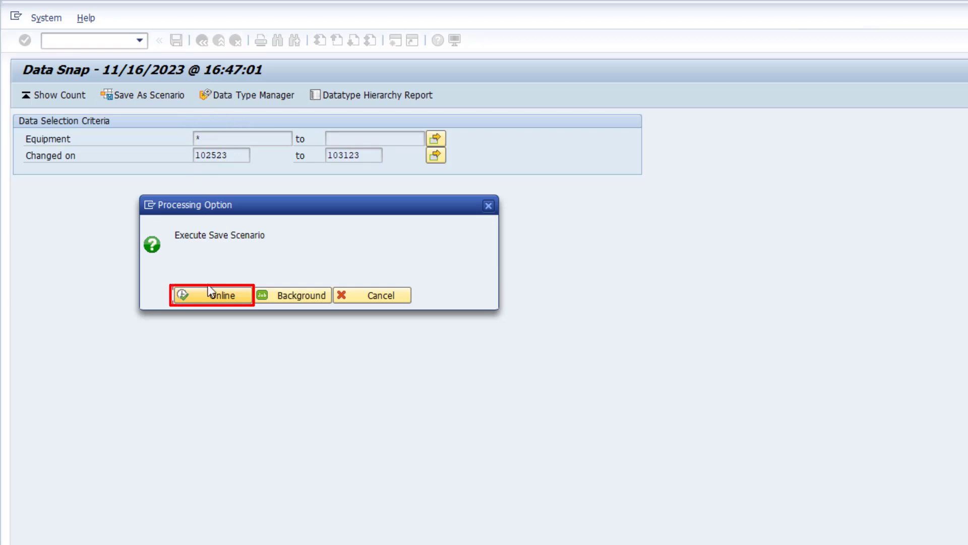
left_click(210, 297)
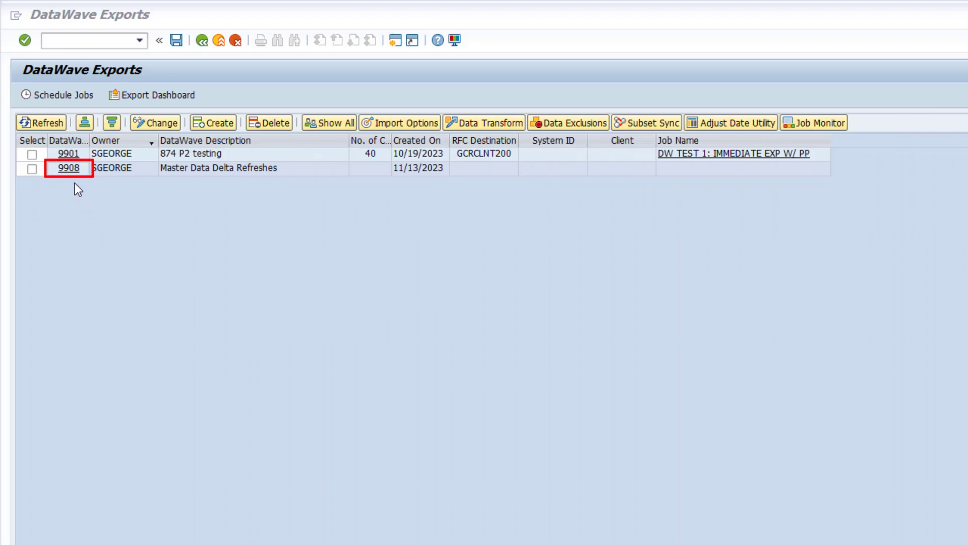
- Reopen export 9908 and start a Data Snap for the data type CA - CHANGE DOCS FOR MD REFRESH
left_click(69, 169)
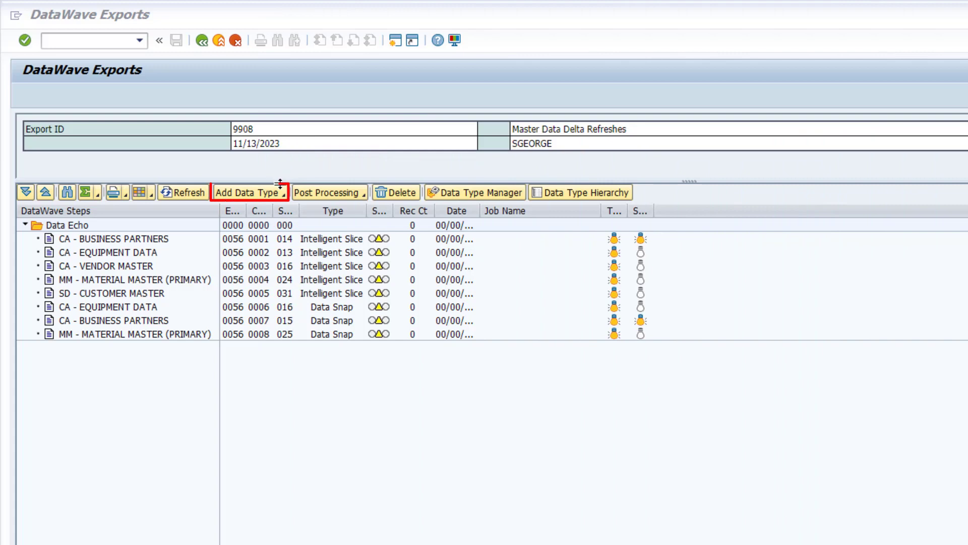
left_click(279, 193)
left_click(281, 194)
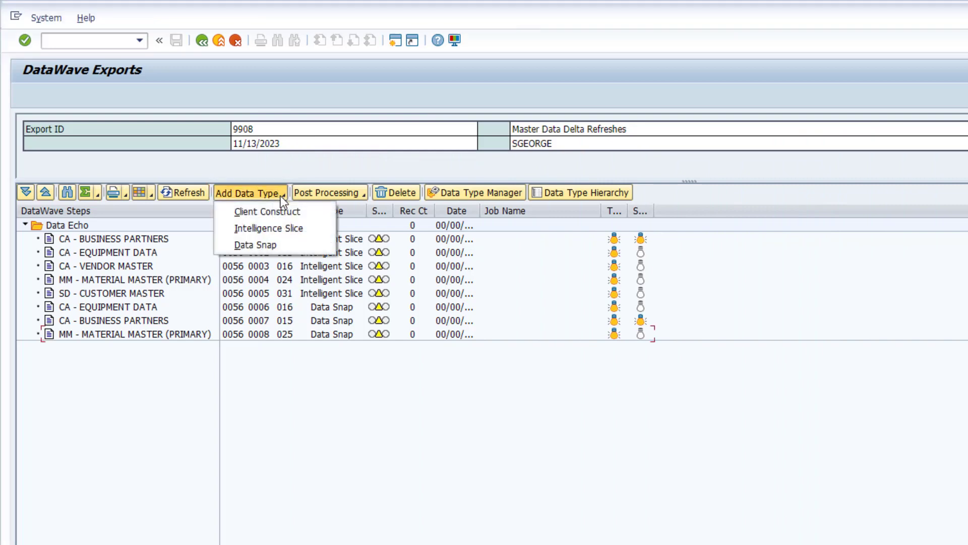
left_click(296, 245)
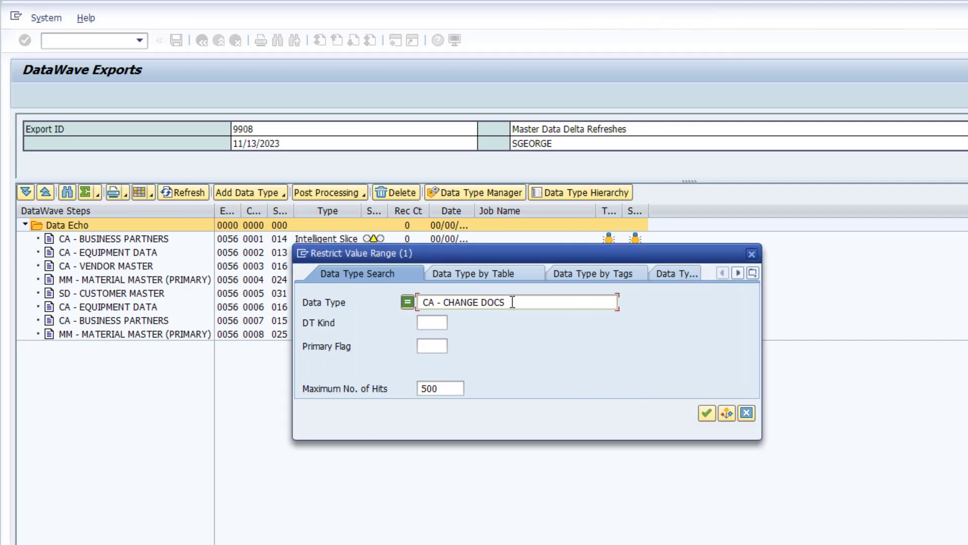
type("FOR MD REE")
key("BackSpace")
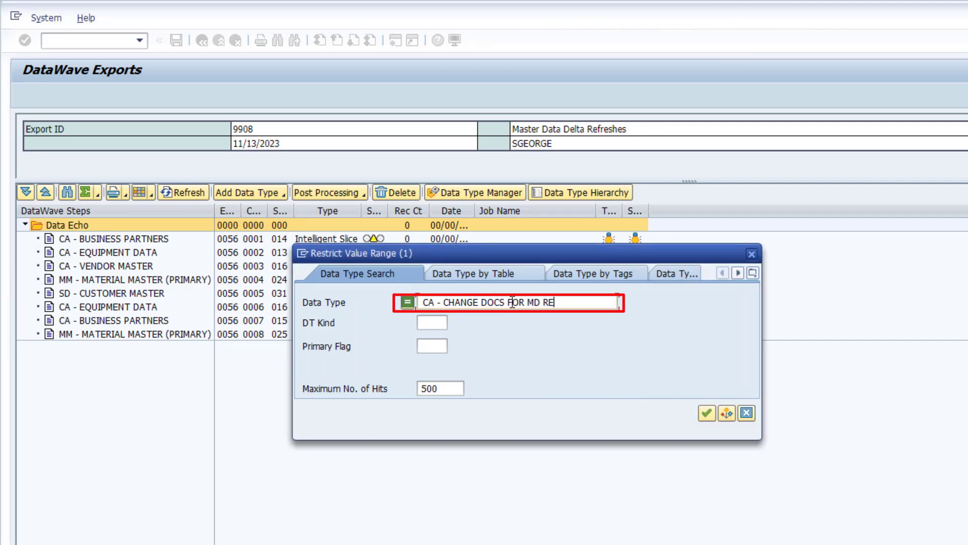
type("FRESH")
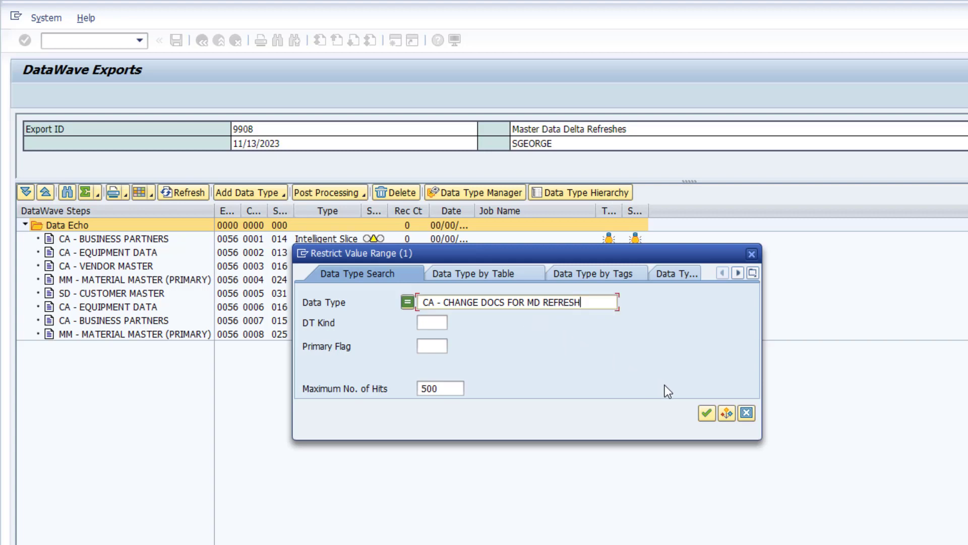
left_click(706, 412)
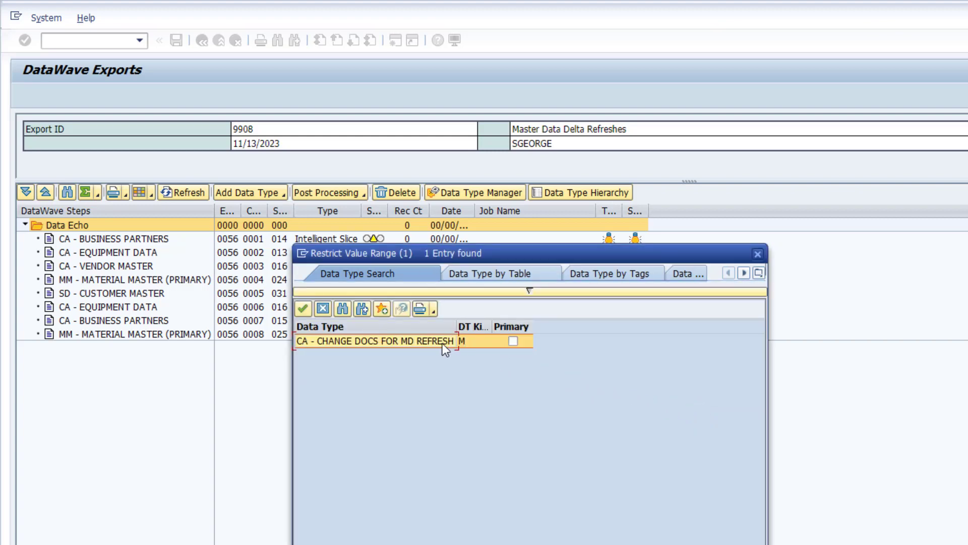
left_click(304, 308)
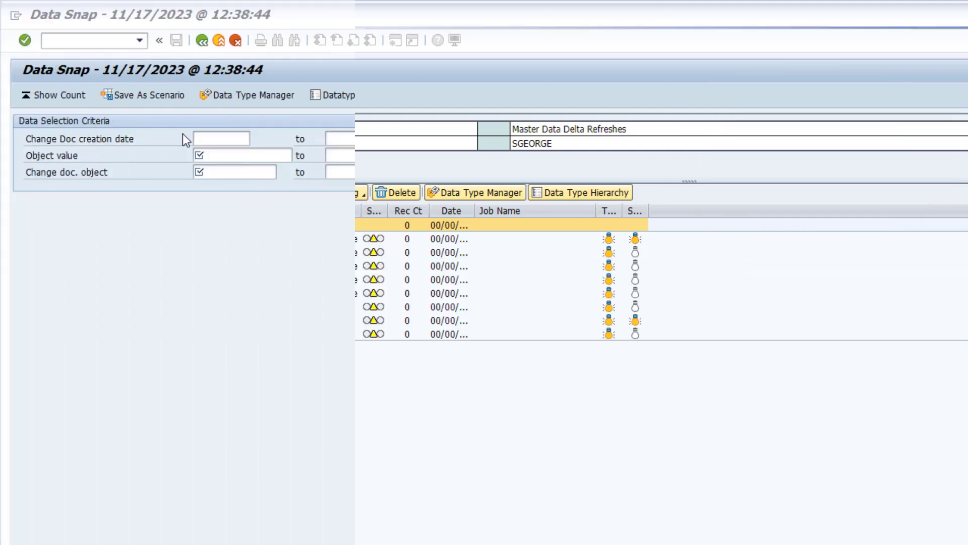
- Set the change document creation date to 102523 through 103123 and the object value to *
left_click(201, 141)
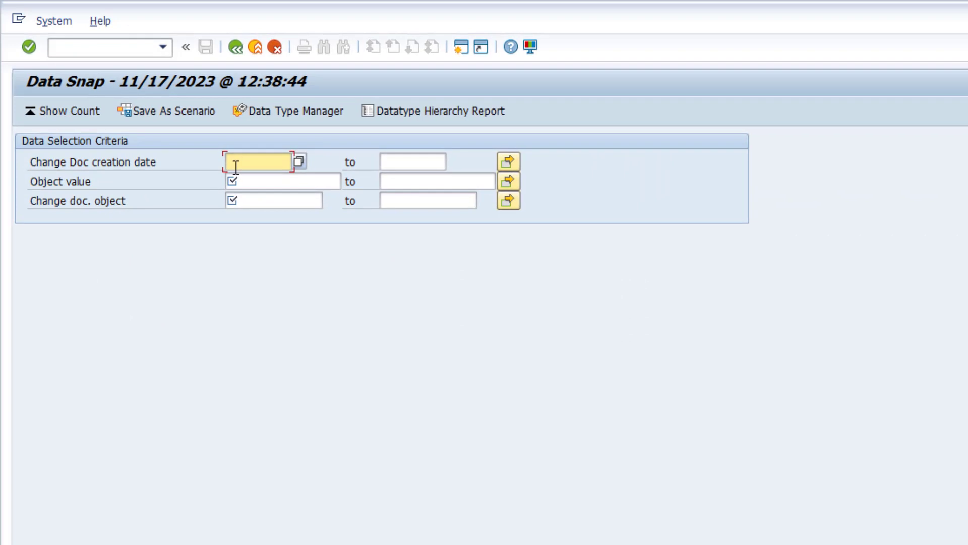
type("102523")
key("Tab")
type("103123")
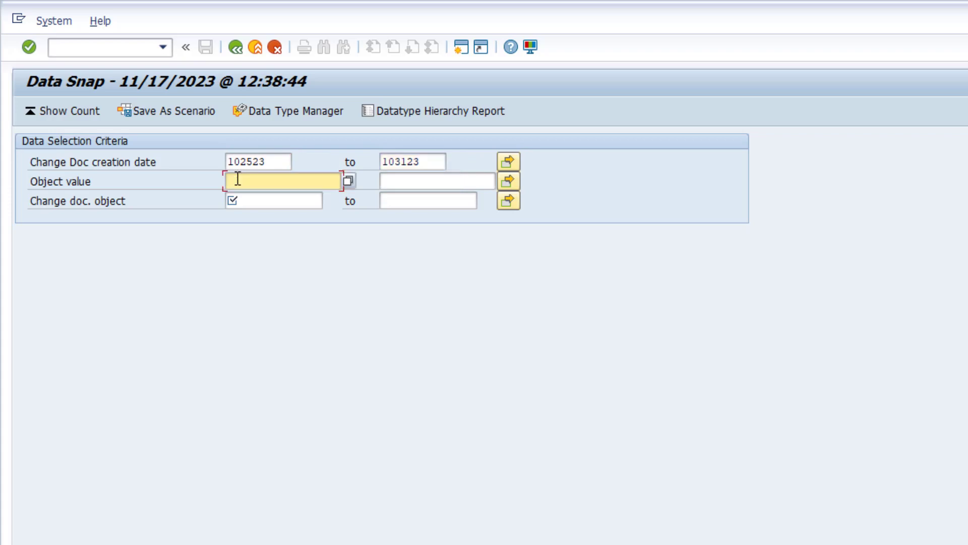
left_click(237, 180)
type("*")
- Restrict the change document object to the single values DEBI and SACH, and save the scenario with online processing
left_click(505, 200)
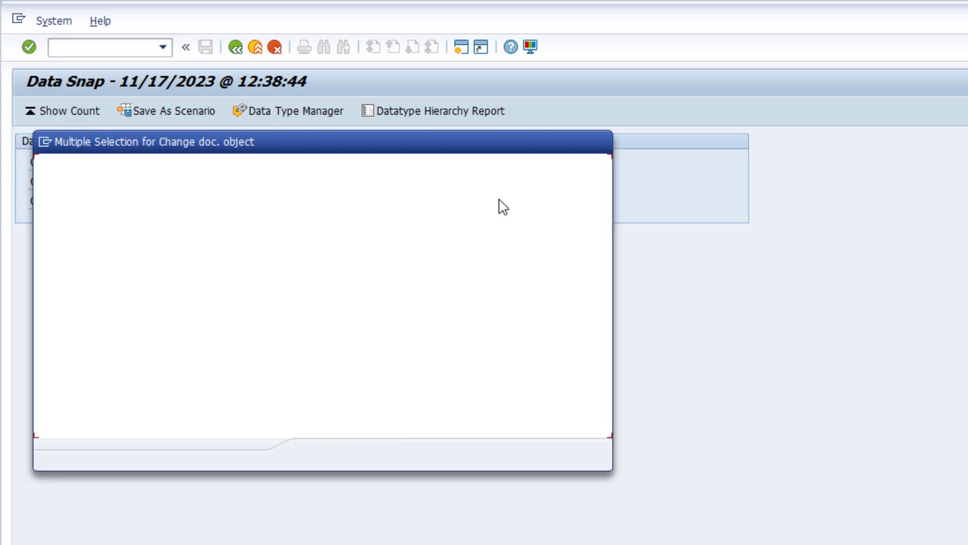
type("DE")
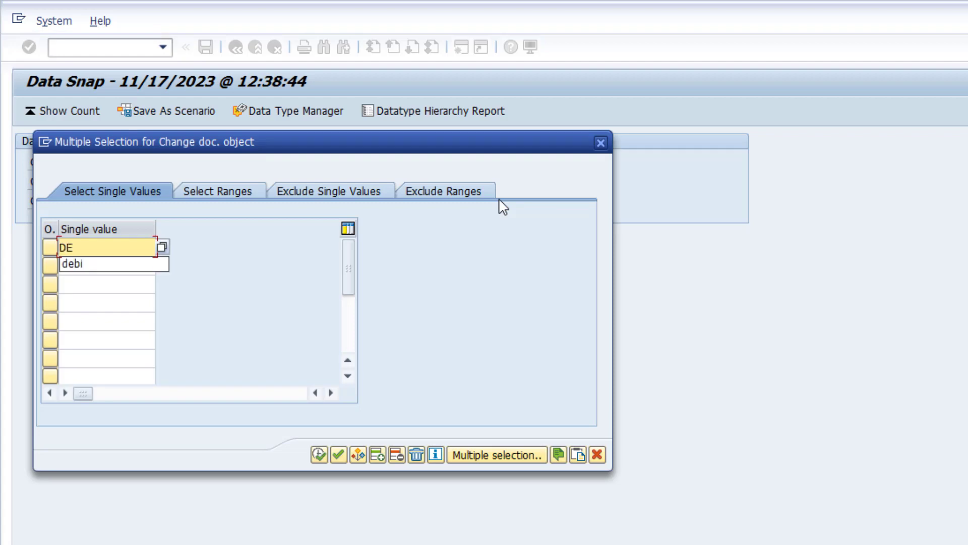
type("BI")
key("Return")
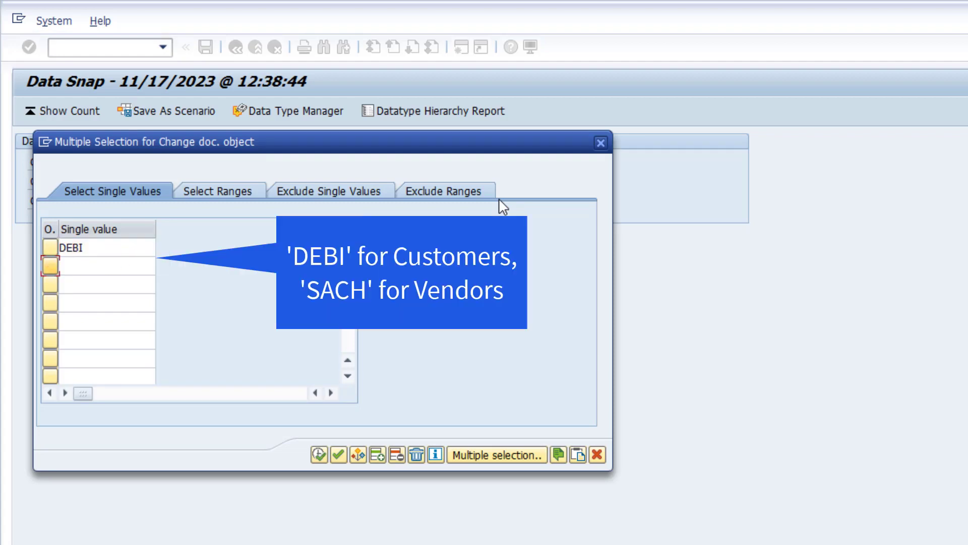
type("SACH")
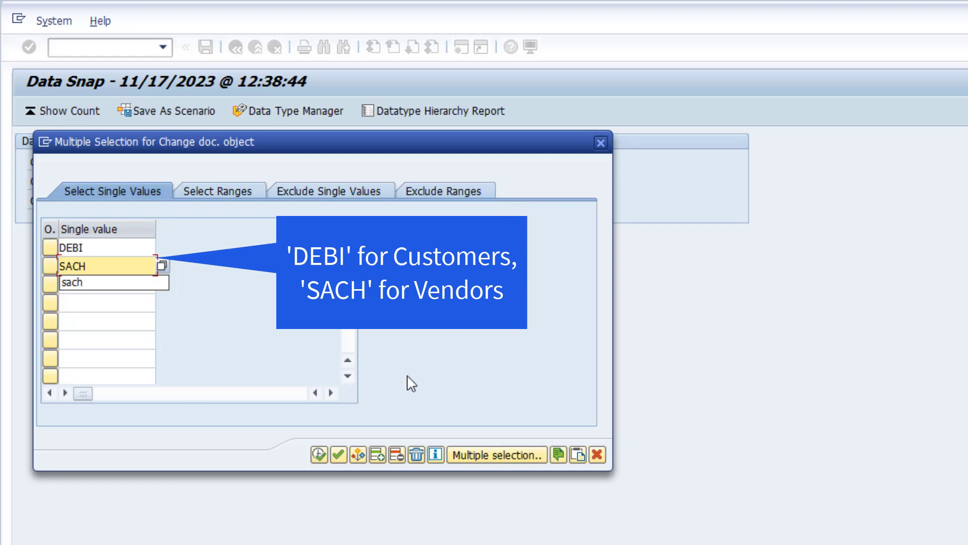
left_click(324, 455)
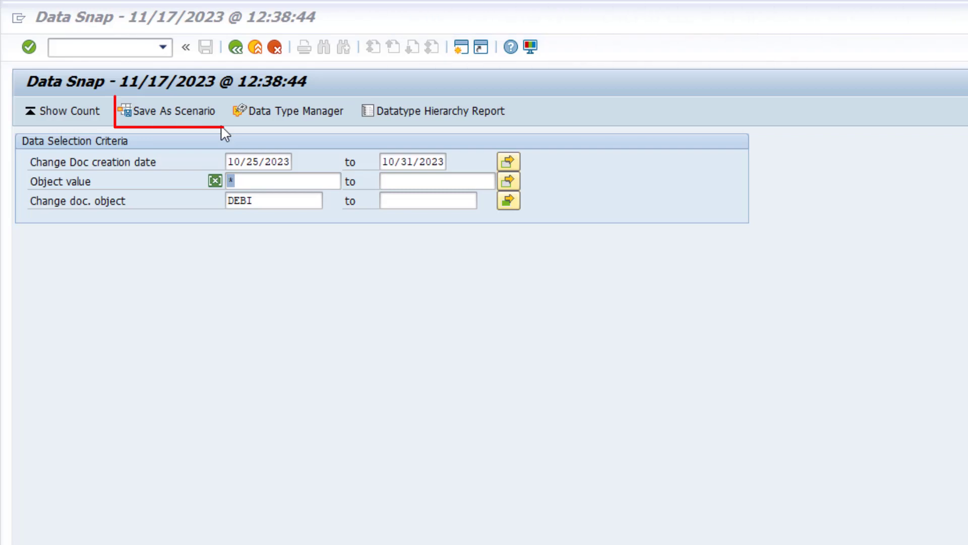
left_click(186, 120)
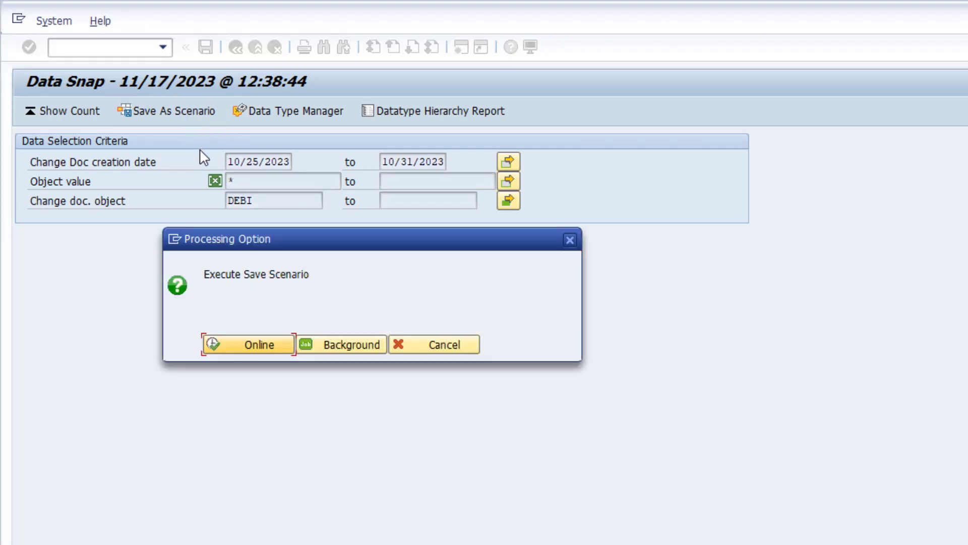
left_click(237, 343)
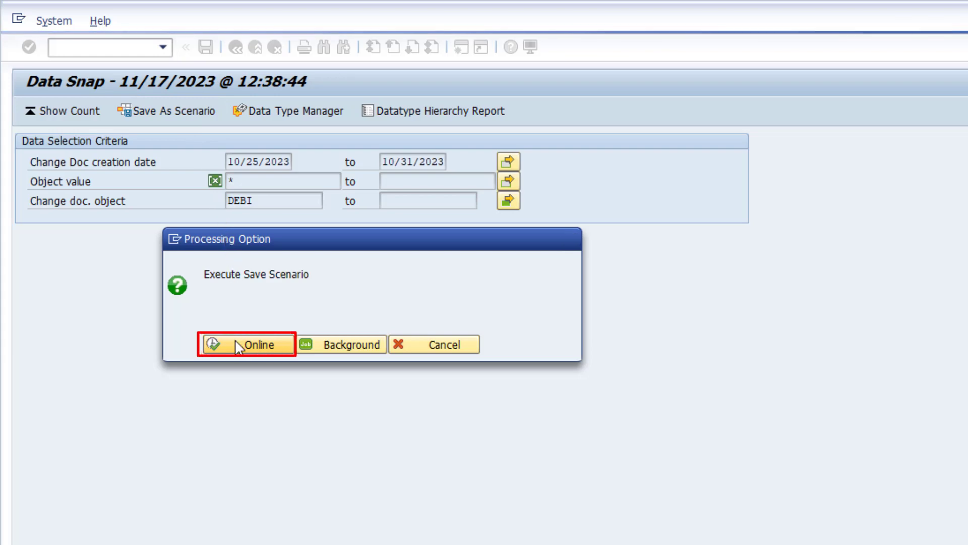